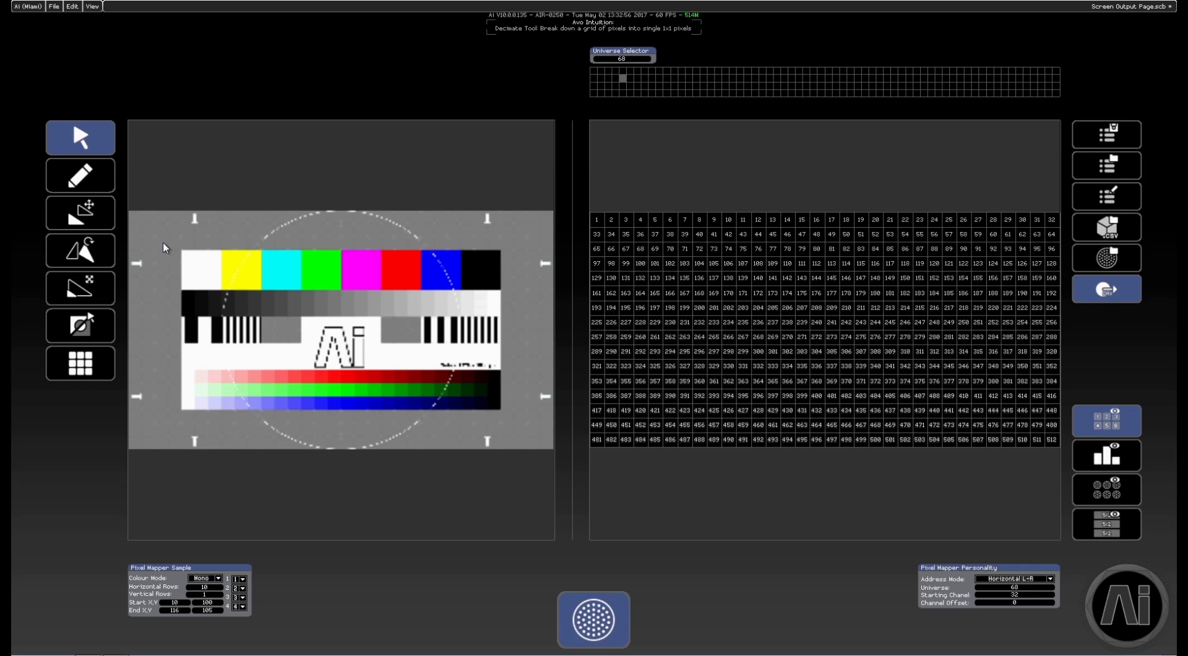
Step: Draw a pixel region across the colour bars from about 41,28 to 215,42, select it and set its horizontal rows to 6
{"action": "left_click", "coordinate": [94, 178]}
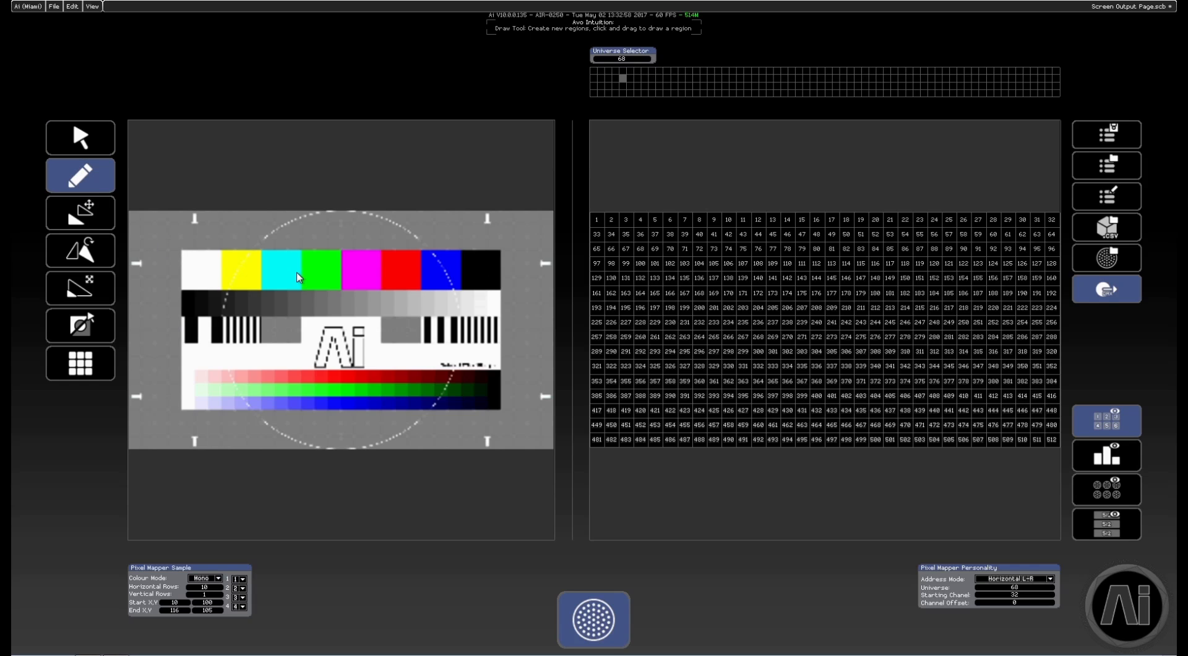
{"action": "mouse_move", "coordinate": [197, 261]}
{"action": "left_mouse_down"}
{"action": "mouse_move", "coordinate": [277, 282]}
{"action": "mouse_move", "coordinate": [489, 286]}
{"action": "left_mouse_up"}
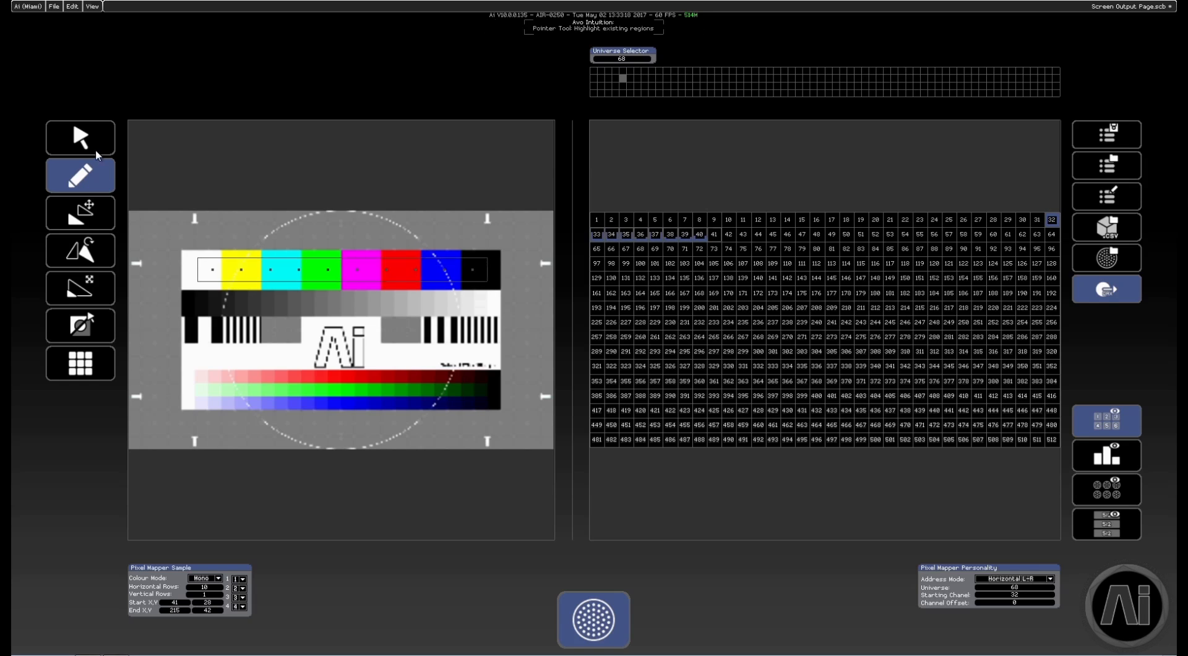
{"action": "left_click", "coordinate": [90, 144]}
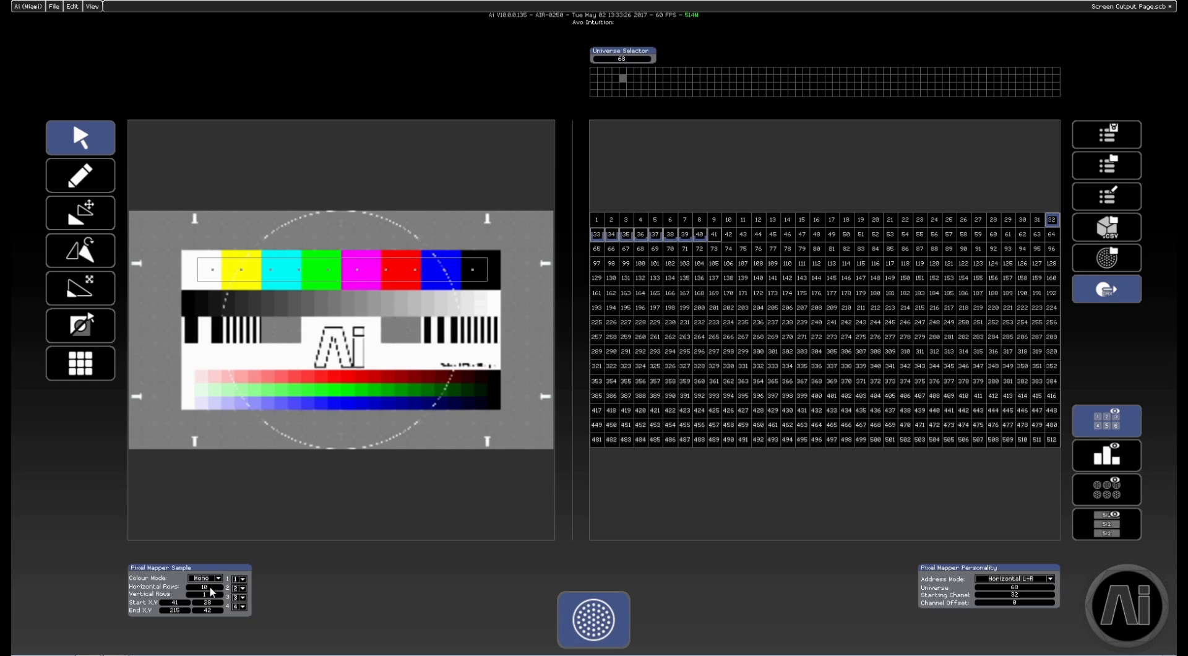
{"action": "scroll", "coordinate": [214, 590], "scroll_direction": "down", "scroll_amount": 4}
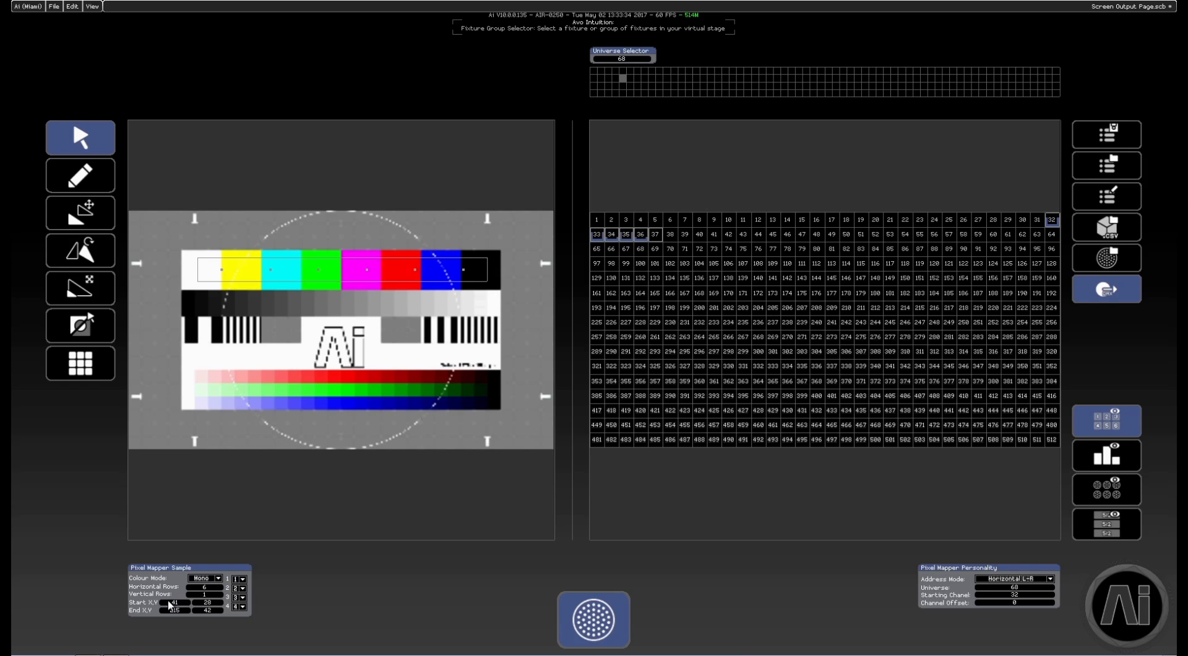
Step: Narrow the region by setting its start X to 58 and its end X to 194
{"action": "scroll", "coordinate": [179, 608], "scroll_direction": "down", "scroll_amount": 6}
{"action": "scroll", "coordinate": [179, 611], "scroll_direction": "down", "scroll_amount": 15}
{"action": "scroll", "coordinate": [177, 604], "scroll_direction": "up", "scroll_amount": 9}
{"action": "scroll", "coordinate": [178, 604], "scroll_direction": "up", "scroll_amount": 8}
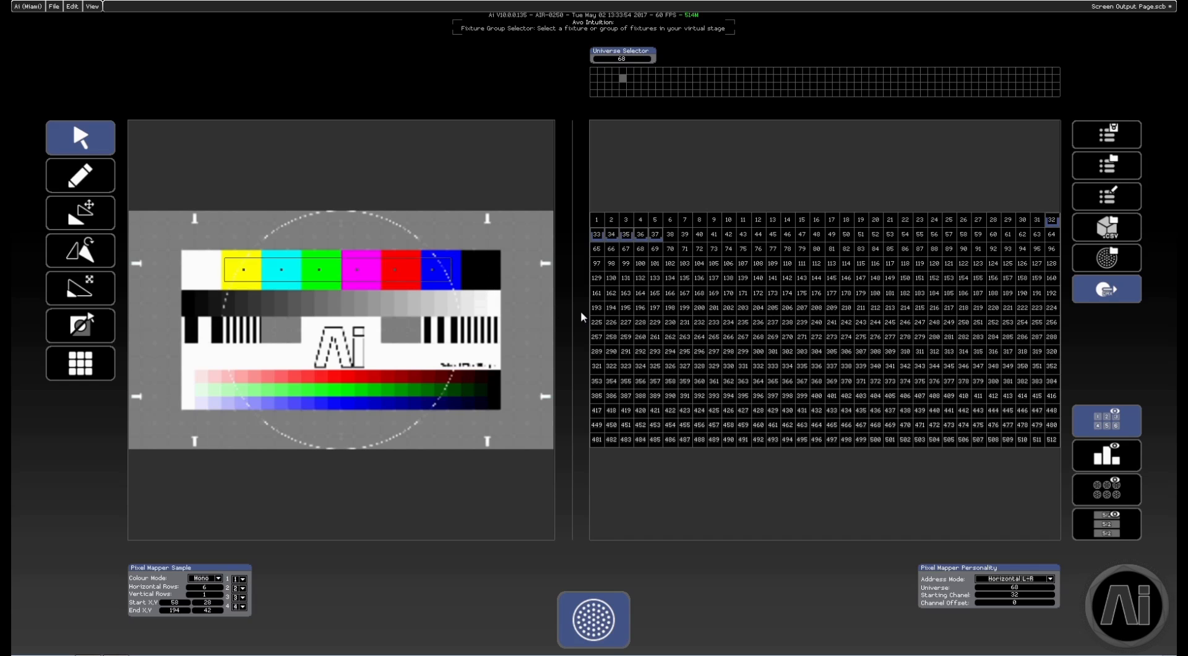
Step: Widen the channel output grid and patch the region to start at channel 100
{"action": "left_click_drag", "start_coordinate": [580, 310], "coordinate": [354, 325]}
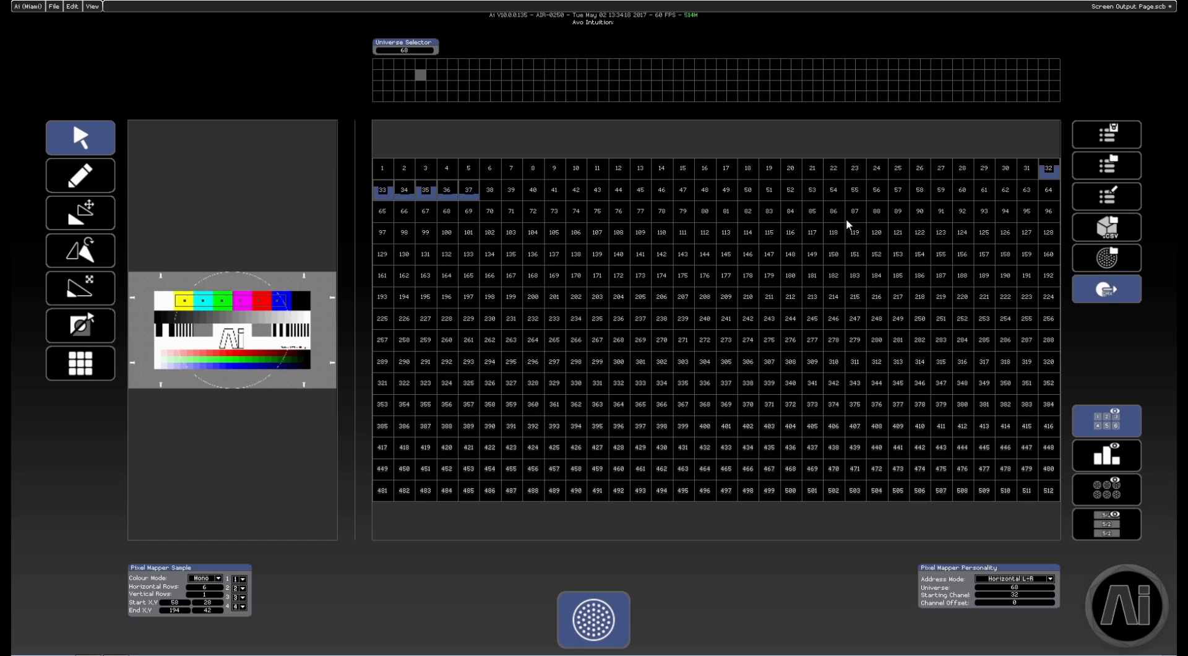
{"action": "left_click", "coordinate": [451, 233]}
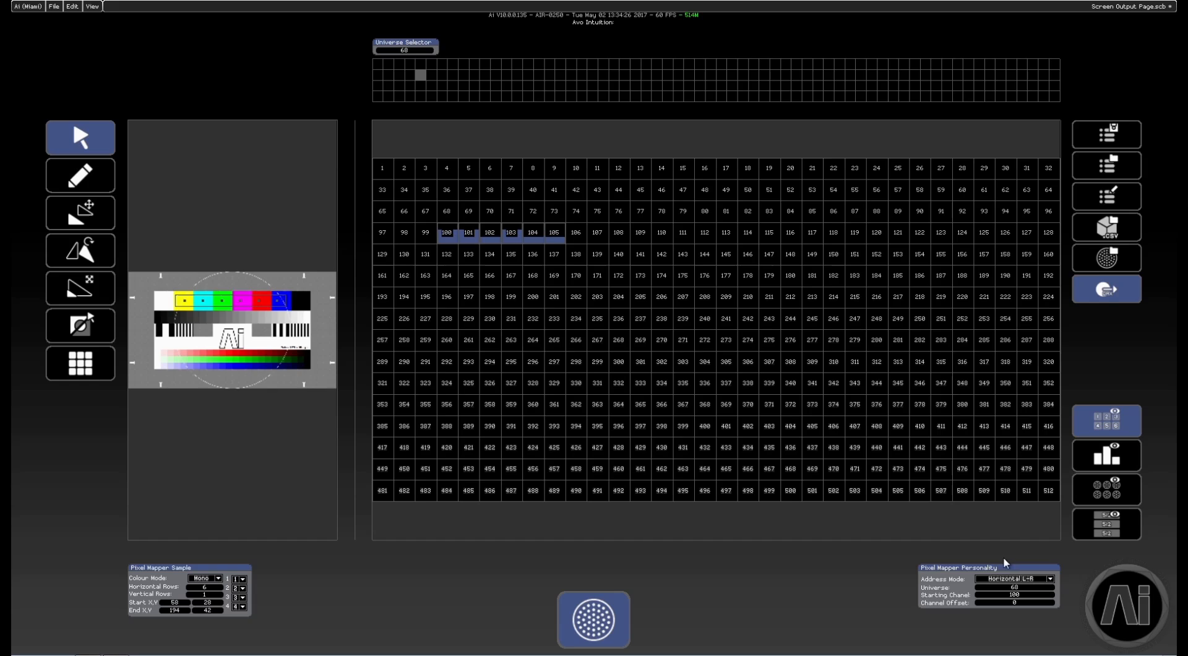
Step: Set the region's starting channel to 50
{"action": "left_click", "coordinate": [1031, 596]}
{"action": "type", "text": "50"}
{"action": "key", "text": "Return"}
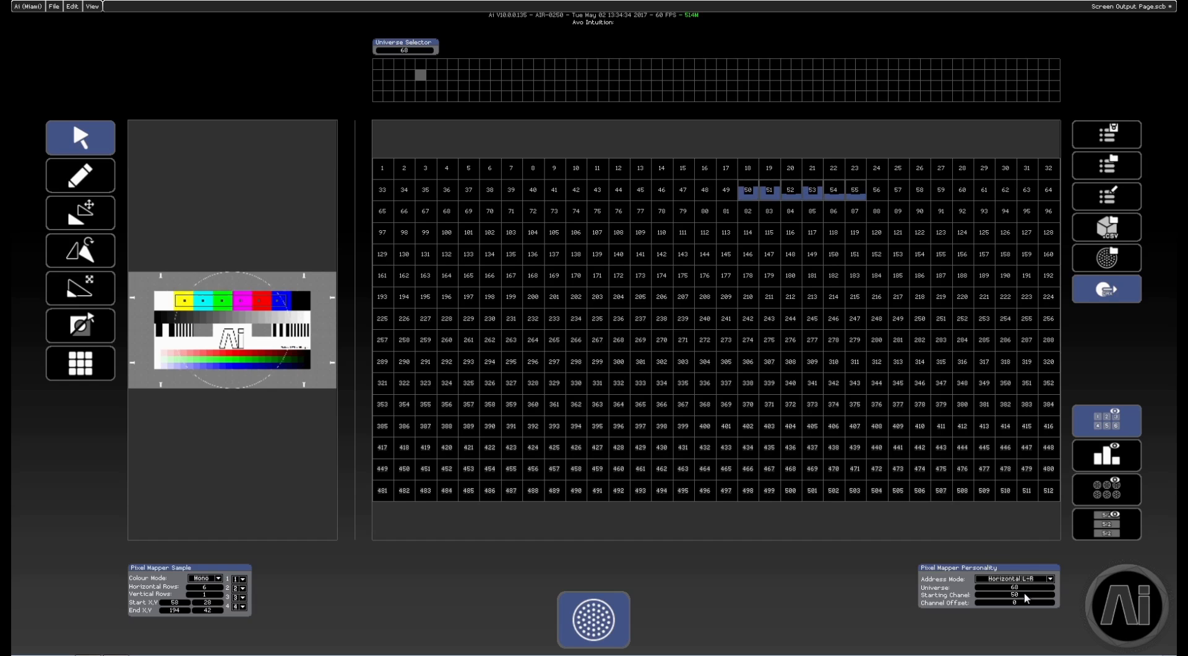
Step: Step the region's starting channel upward and set it to 100
{"action": "scroll", "coordinate": [1024, 598], "scroll_direction": "up", "scroll_amount": 20}
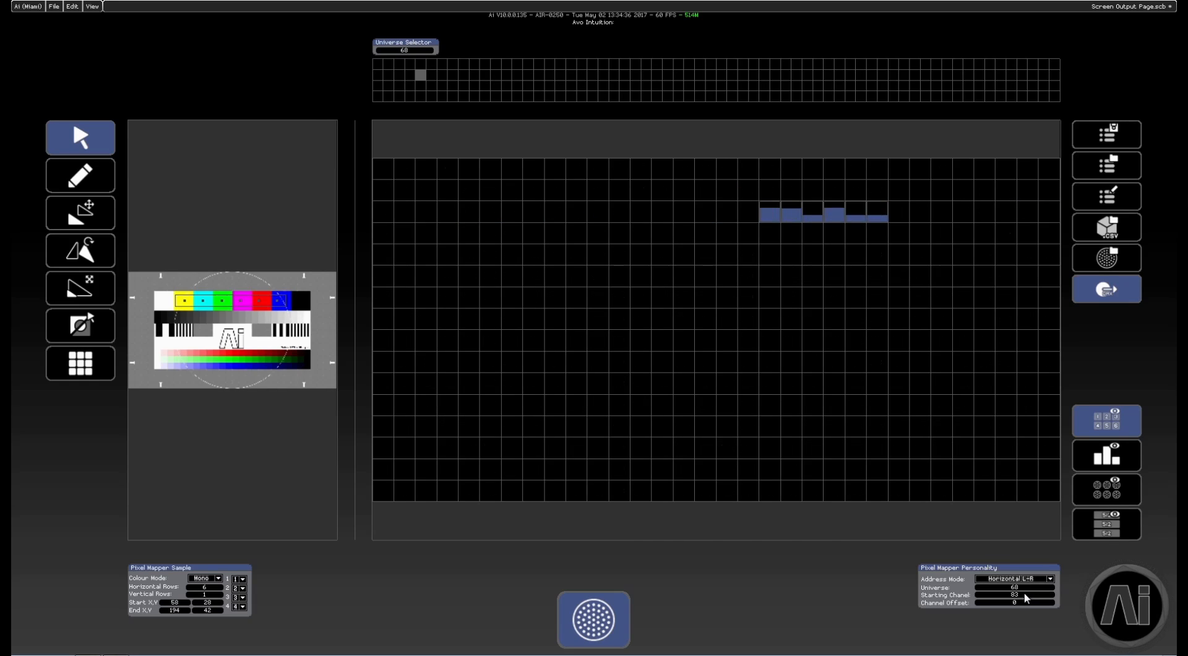
{"action": "scroll", "coordinate": [1024, 597], "scroll_direction": "up", "scroll_amount": 14}
{"action": "left_click", "coordinate": [1032, 597]}
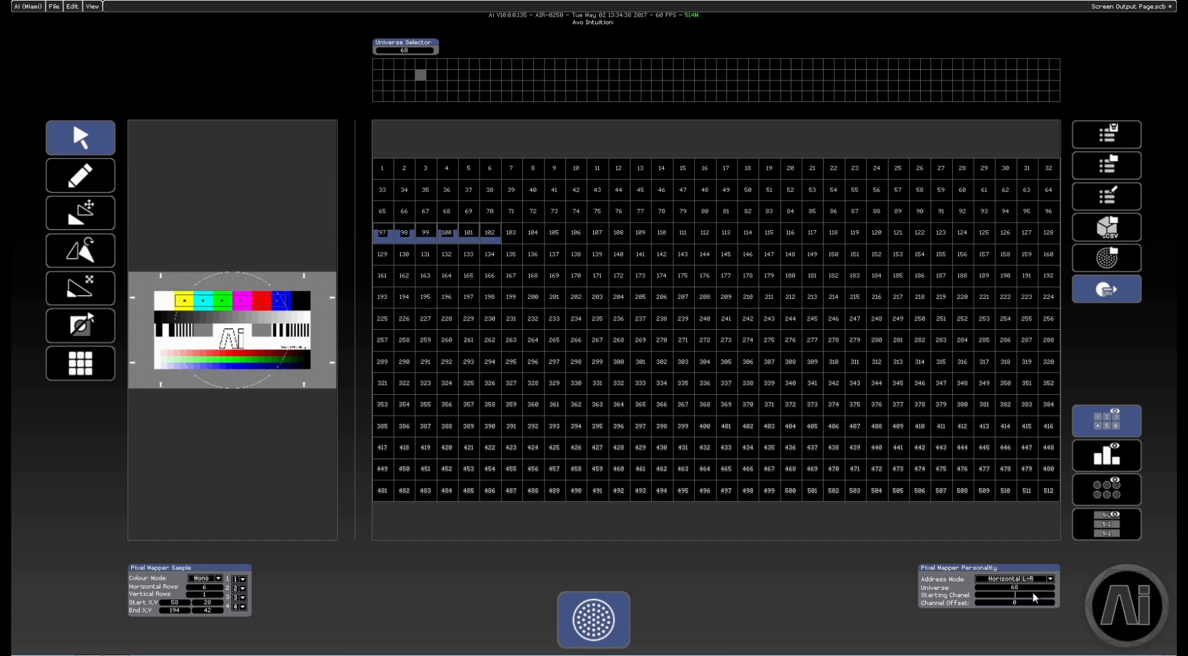
{"action": "type", "text": "100"}
{"action": "key", "text": "Return"}
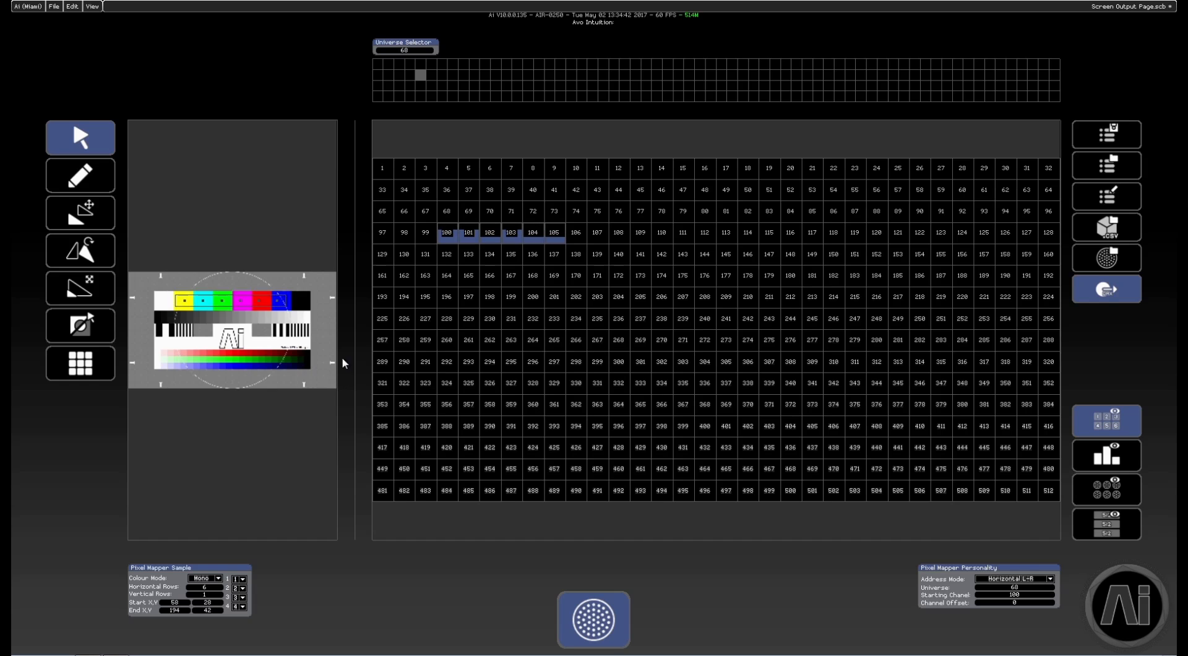
Step: Enlarge the canvas view and set the colour-bar region's colour mode to RGB
{"action": "left_click_drag", "start_coordinate": [344, 363], "coordinate": [511, 365]}
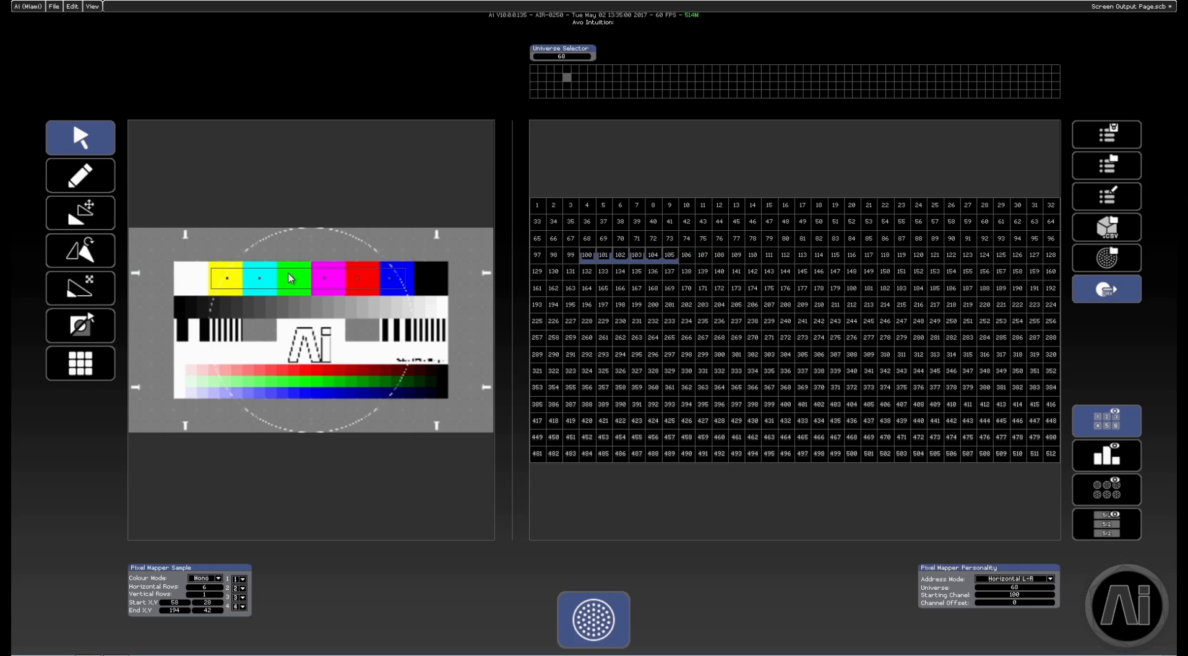
{"action": "left_click", "coordinate": [291, 278]}
{"action": "left_click", "coordinate": [204, 579]}
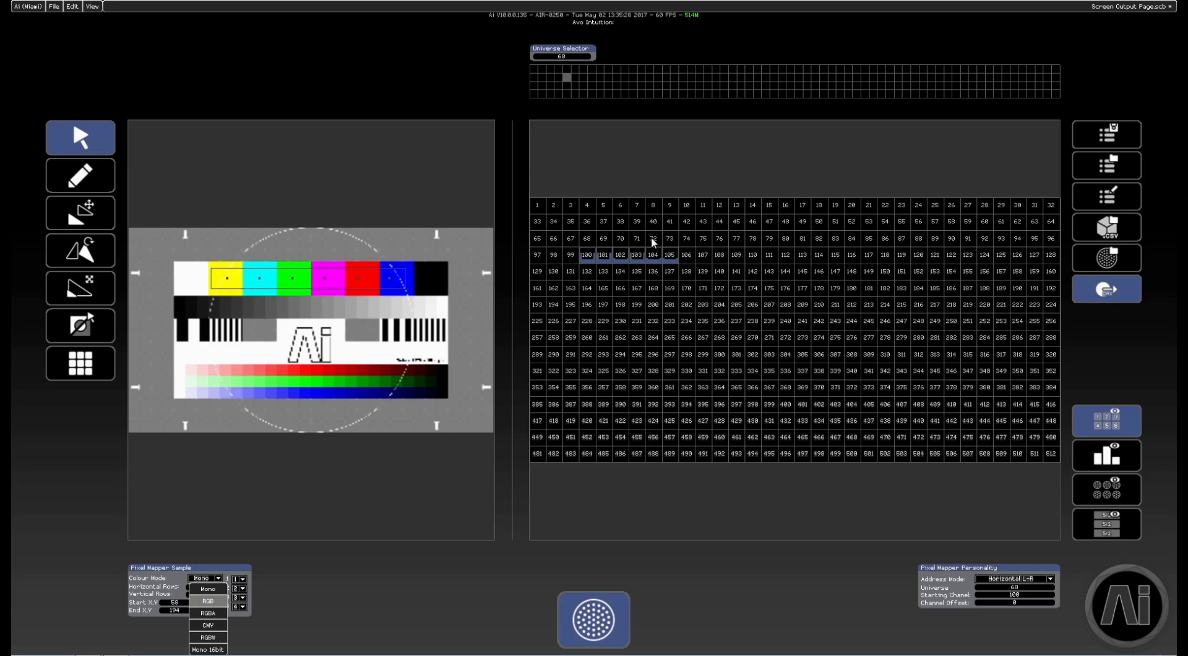
{"action": "left_click", "coordinate": [216, 602]}
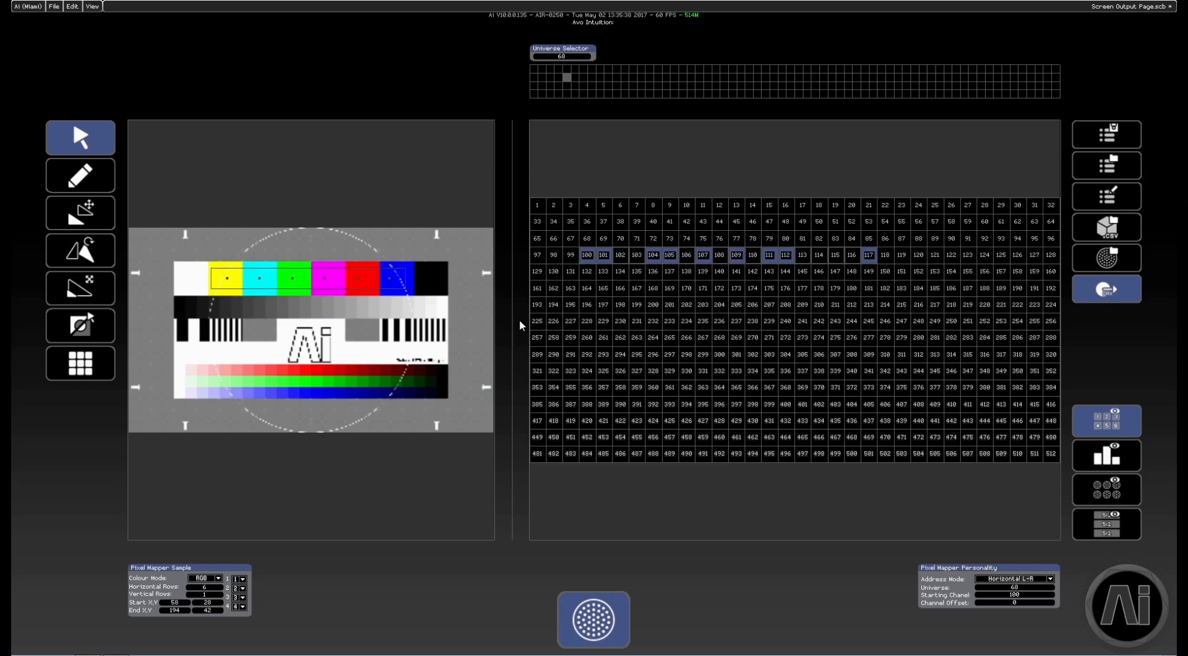
Step: Hide the channel numbers in a widened output grid and move the region down onto the grayscale ramp
{"action": "left_click_drag", "start_coordinate": [516, 319], "coordinate": [351, 310]}
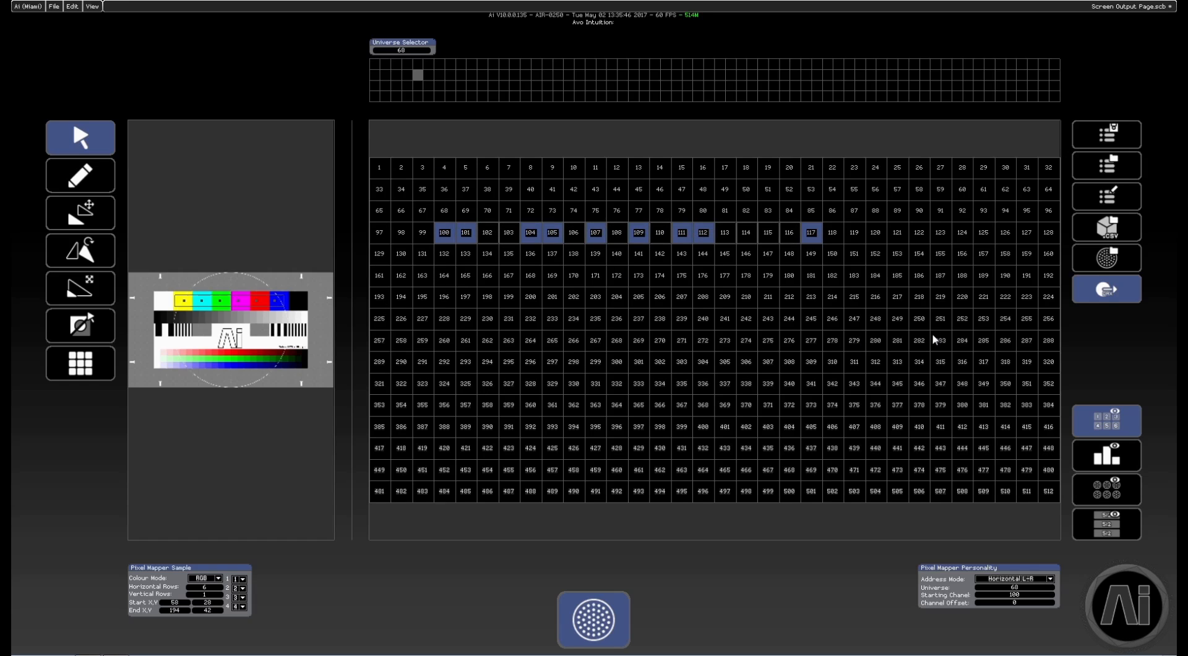
{"action": "left_click", "coordinate": [1104, 423]}
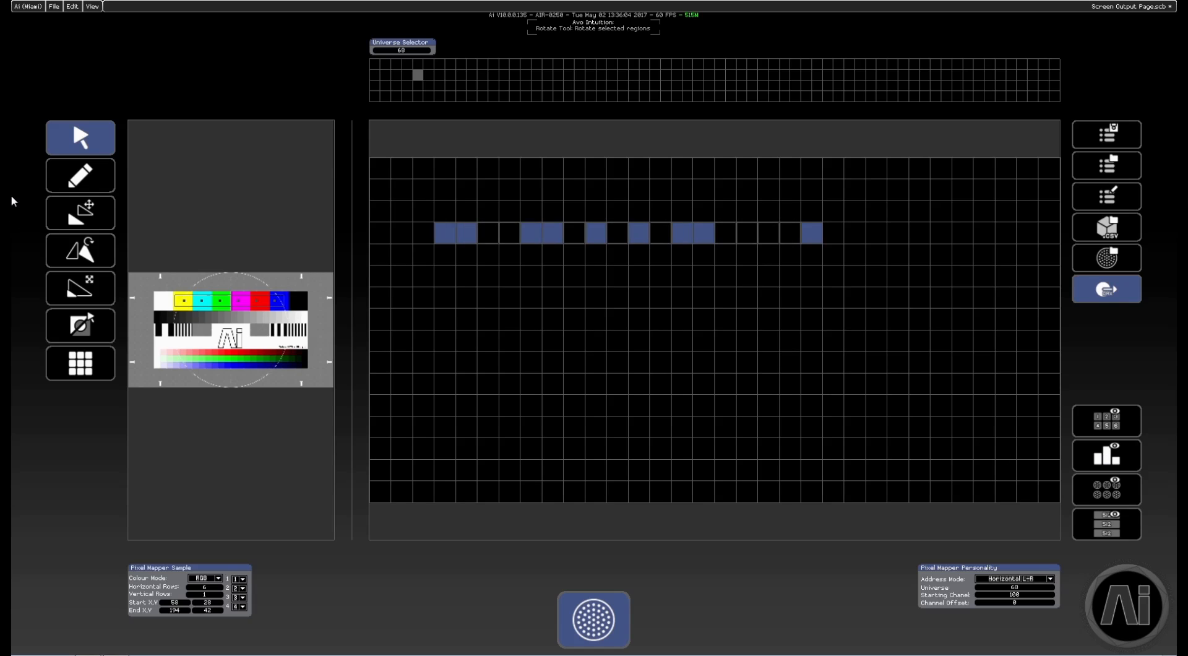
{"action": "left_click", "coordinate": [81, 213]}
{"action": "left_click_drag", "start_coordinate": [225, 304], "coordinate": [229, 324]}
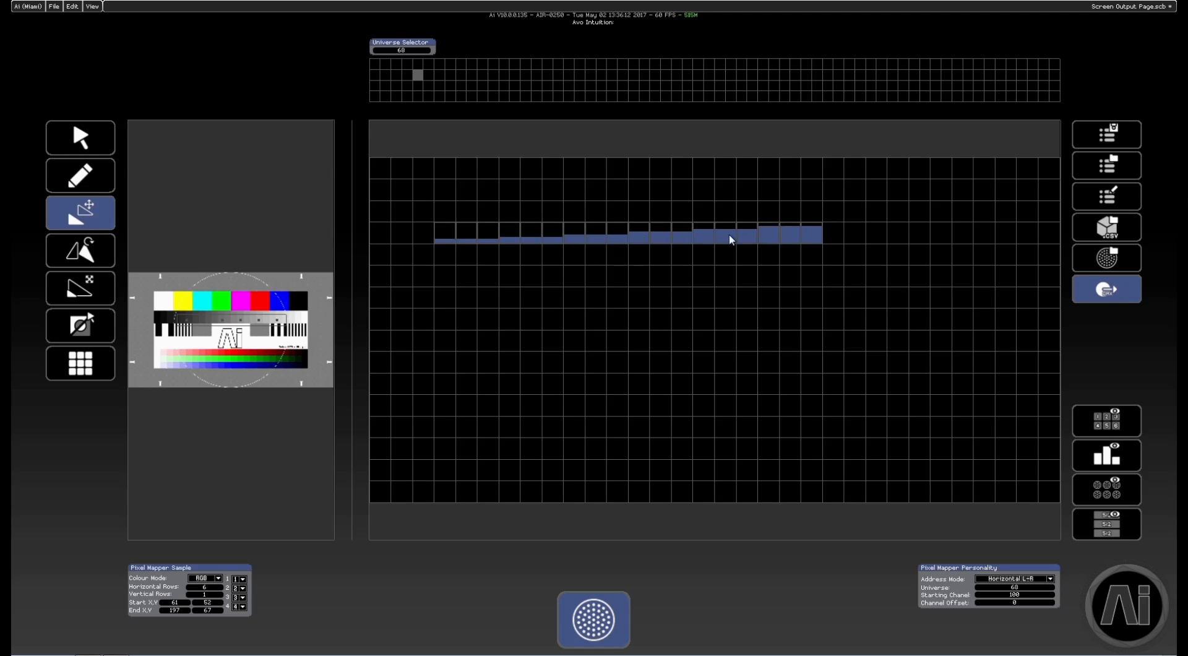
Step: Cycle the output display from level bars through brightness shading to the actual colours, with the pointer tool active
{"action": "left_click", "coordinate": [1116, 457]}
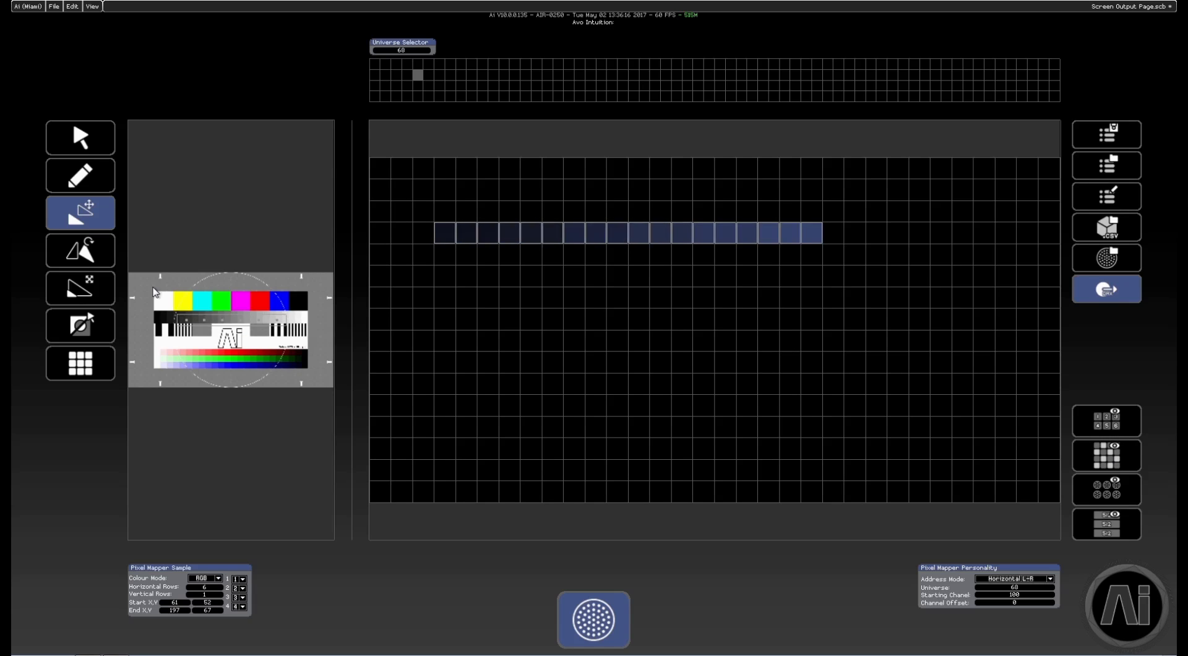
{"action": "left_click", "coordinate": [81, 137]}
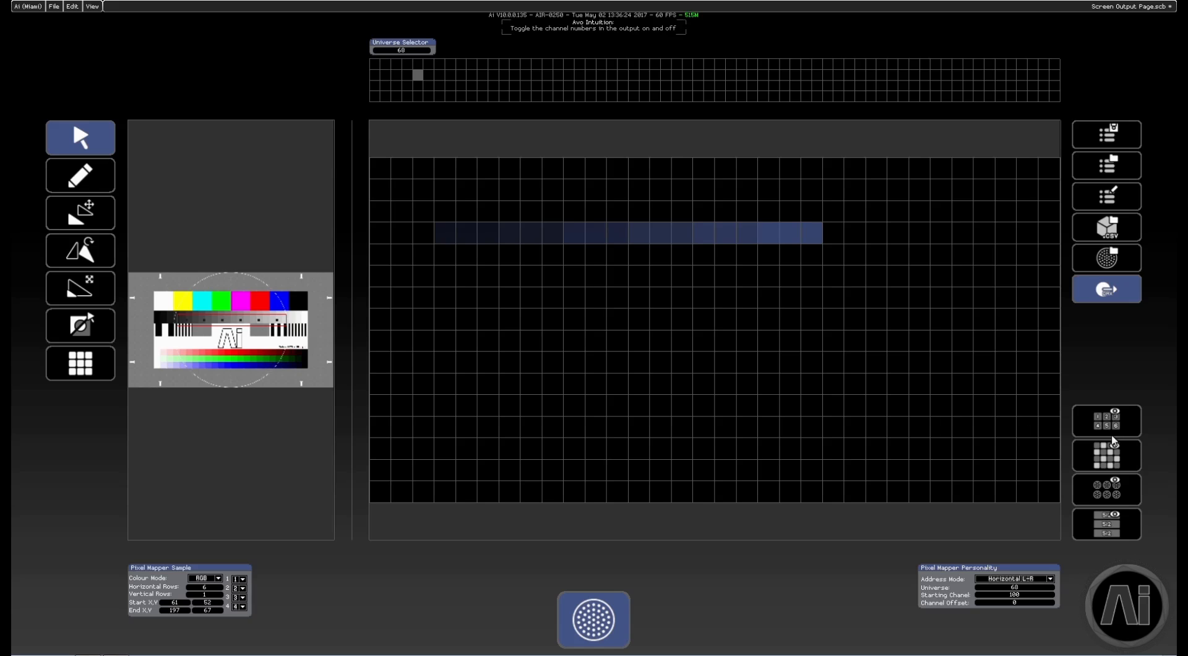
{"action": "left_click", "coordinate": [1108, 457]}
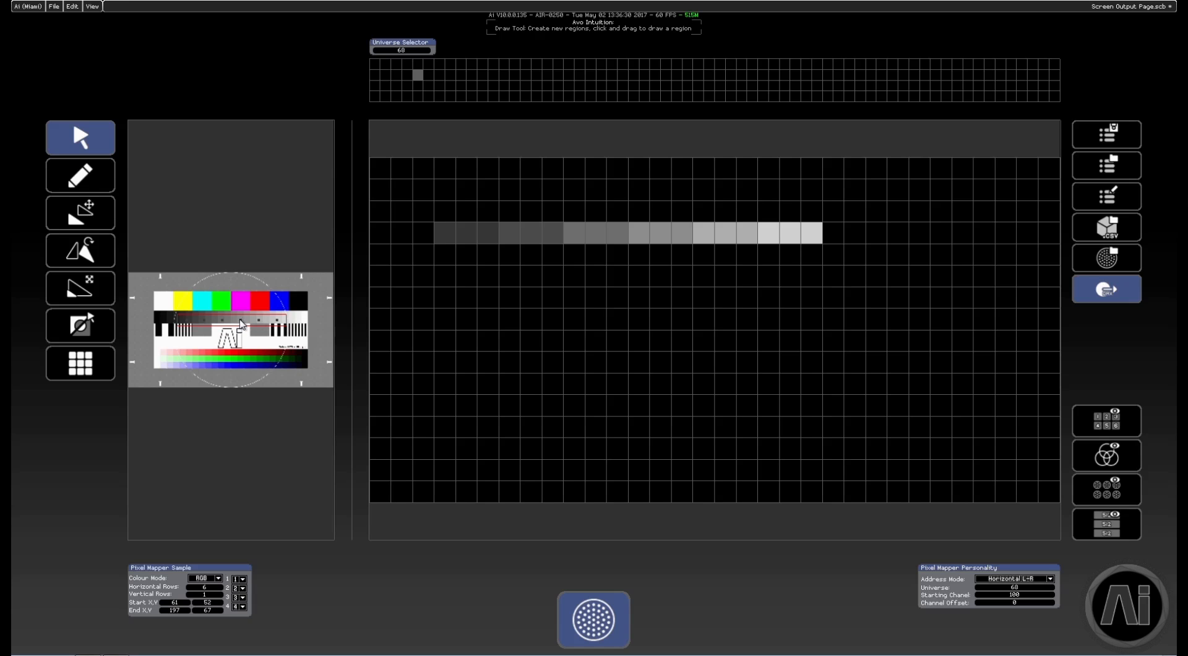
Step: Move the region back up onto the colour bars, starting at about 58,29
{"action": "left_click", "coordinate": [99, 214]}
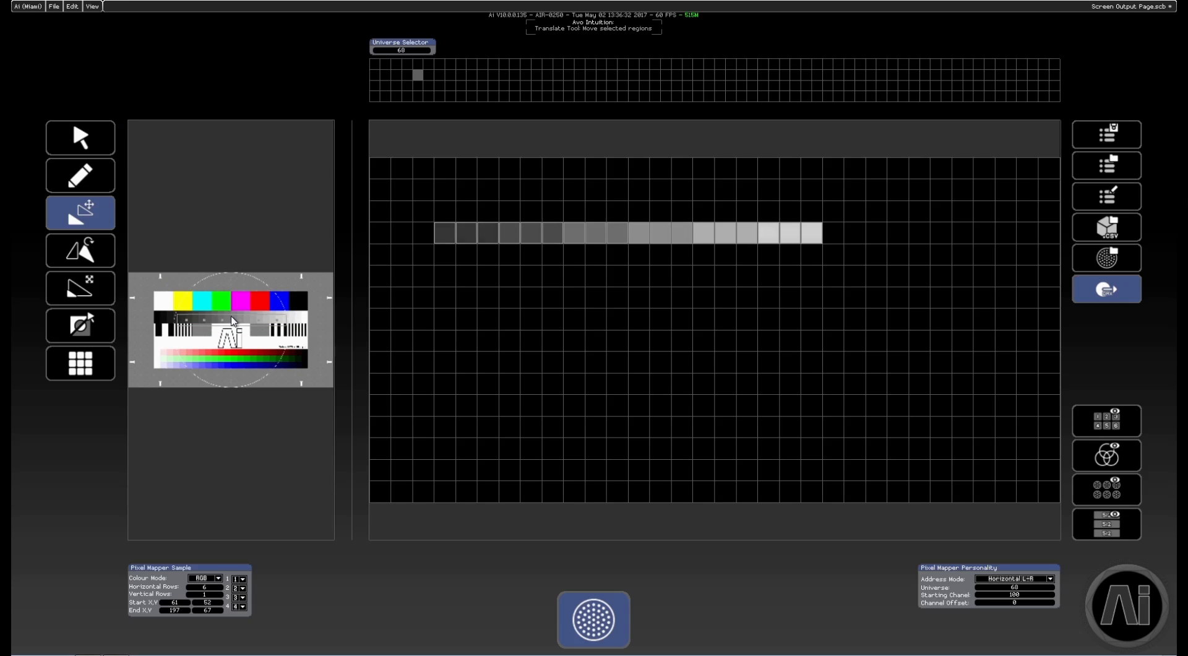
{"action": "left_click_drag", "start_coordinate": [233, 320], "coordinate": [231, 302]}
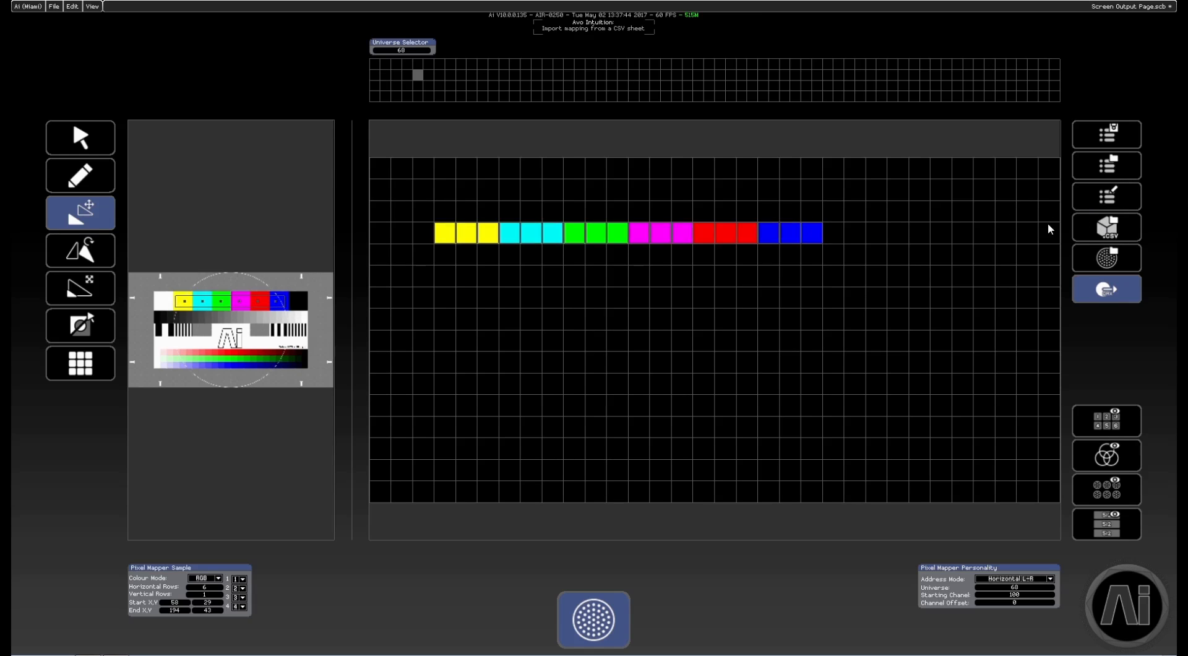
Step: Enlarge the canvas view and delete the existing region from the colour bars
{"action": "left_click_drag", "start_coordinate": [354, 317], "coordinate": [594, 313]}
{"action": "left_click", "coordinate": [109, 145]}
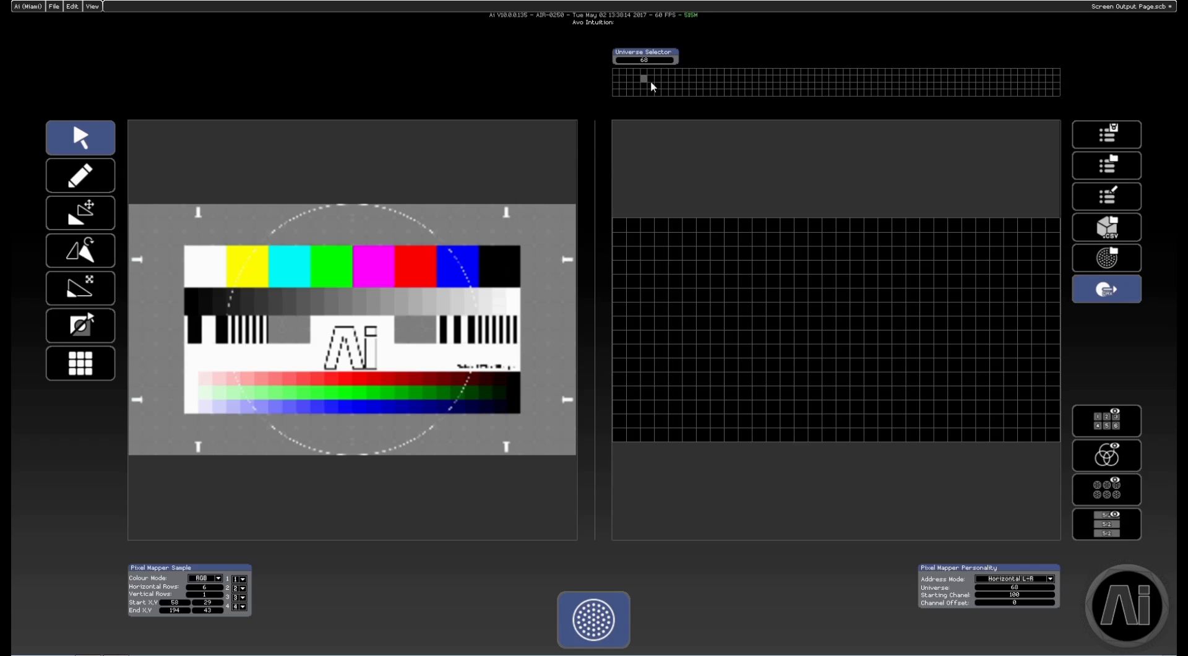
Step: Import the LED mapping Claypaky_Wash_K20_RGB.csv from the DMX_Fixtures folder
{"action": "left_click", "coordinate": [1107, 227]}
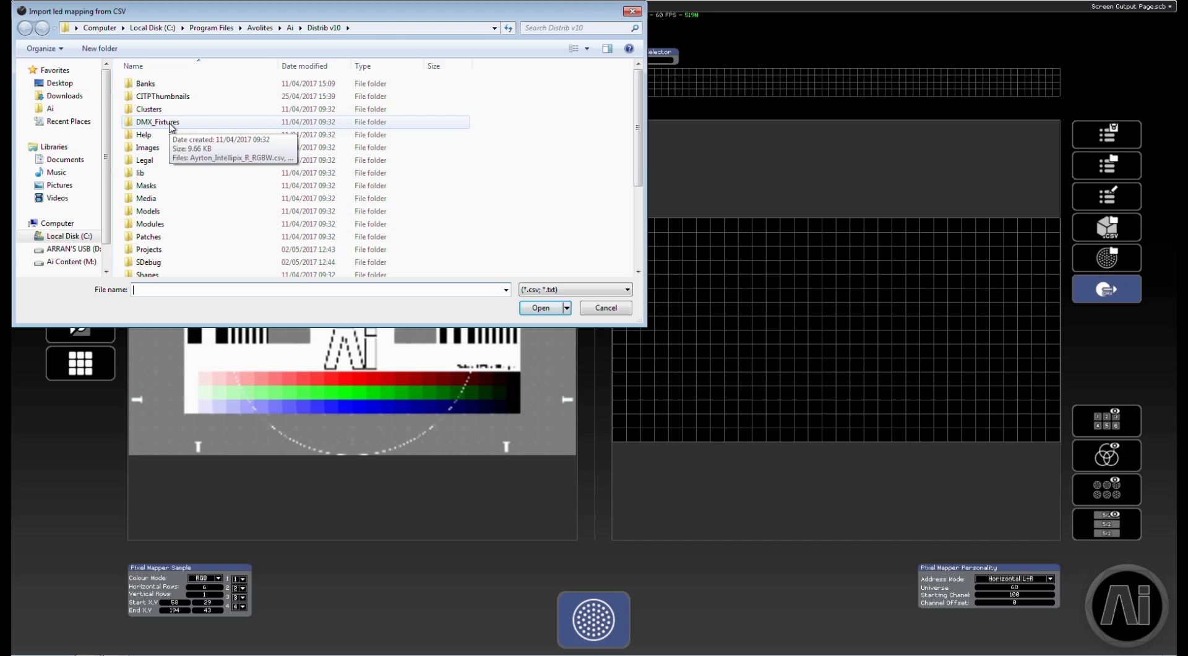
{"action": "double_click", "coordinate": [170, 124]}
{"action": "left_click_drag", "start_coordinate": [228, 17], "coordinate": [322, 109]}
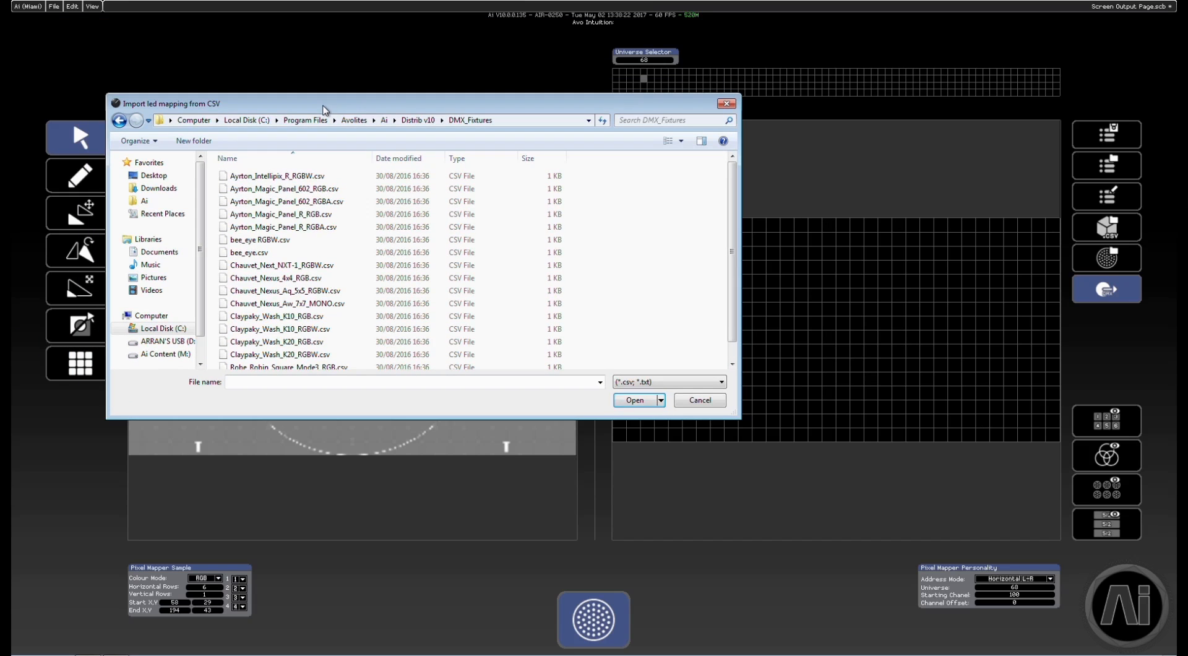
{"action": "scroll", "coordinate": [324, 285], "scroll_direction": "down", "scroll_amount": 1}
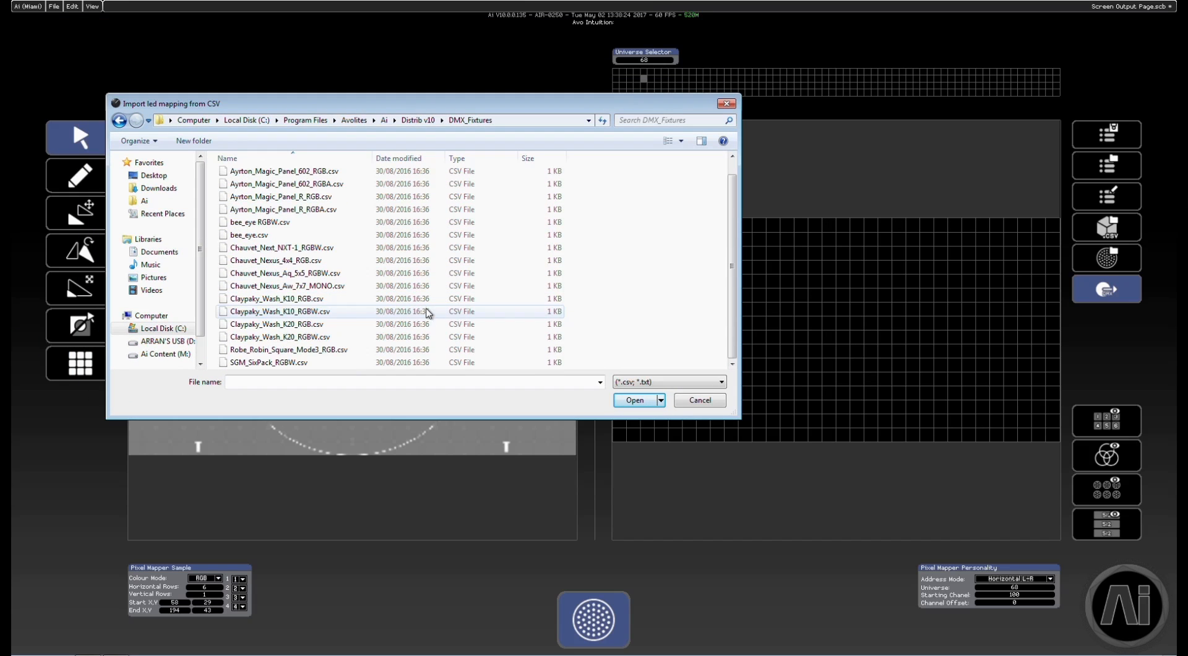
{"action": "double_click", "coordinate": [296, 328]}
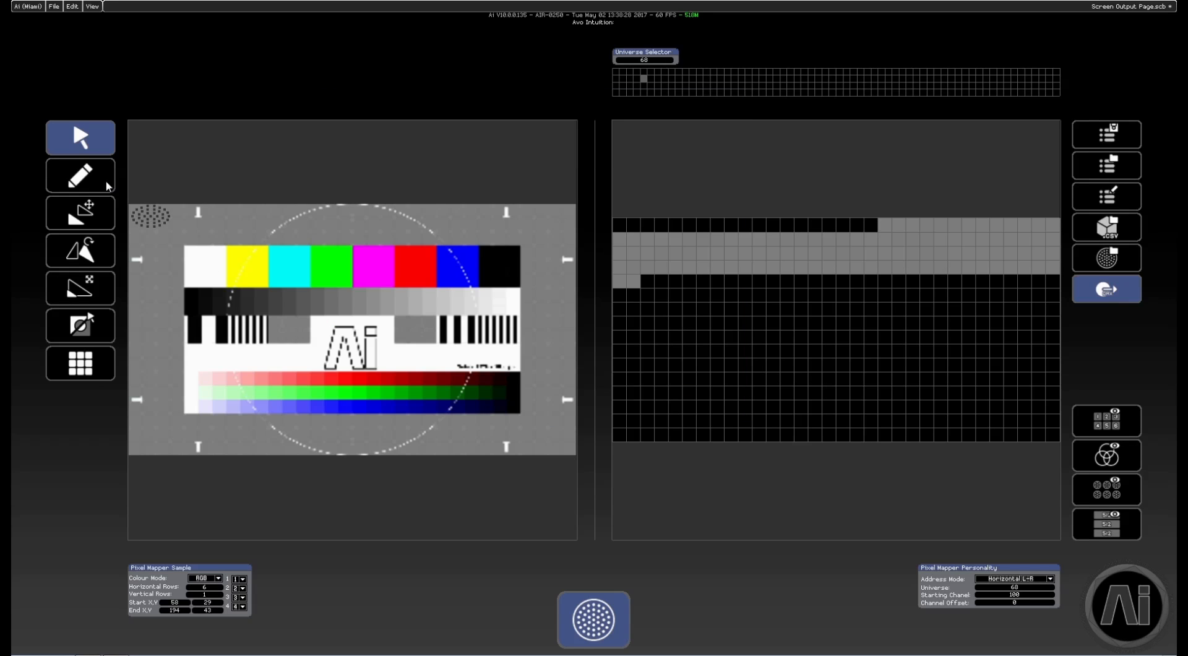
Step: Move the imported fixture mapping to the middle of the test pattern and scale it up to span the bars and ramps
{"action": "left_click", "coordinate": [149, 216]}
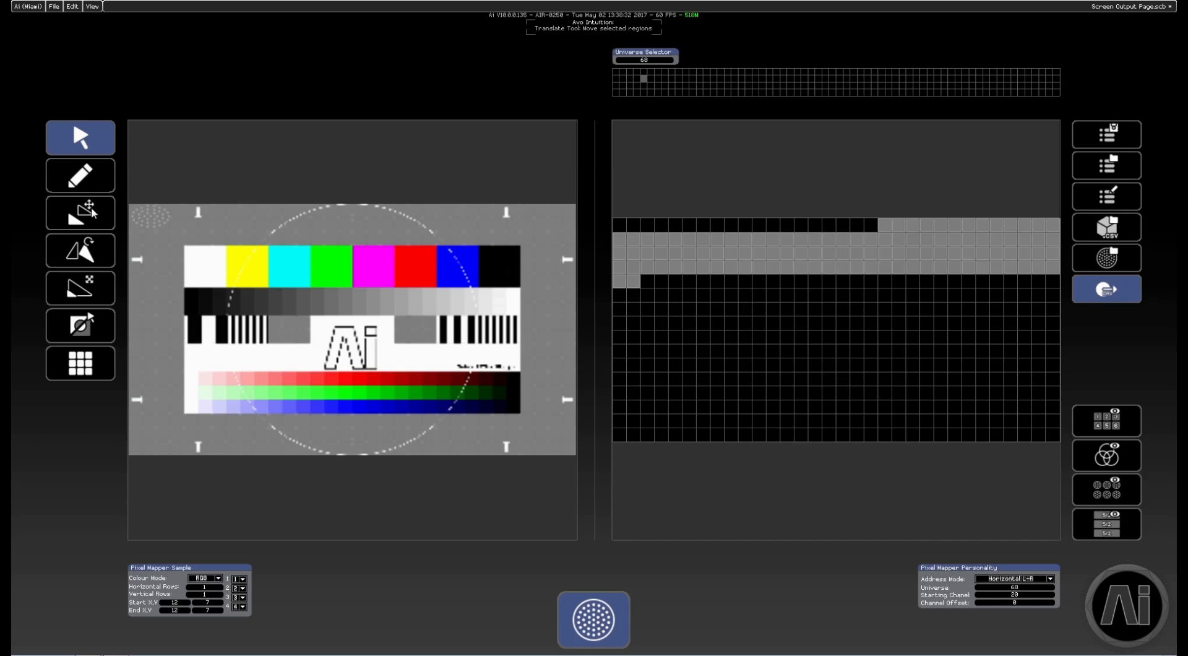
{"action": "left_click", "coordinate": [105, 213]}
{"action": "left_click_drag", "start_coordinate": [149, 217], "coordinate": [330, 326]}
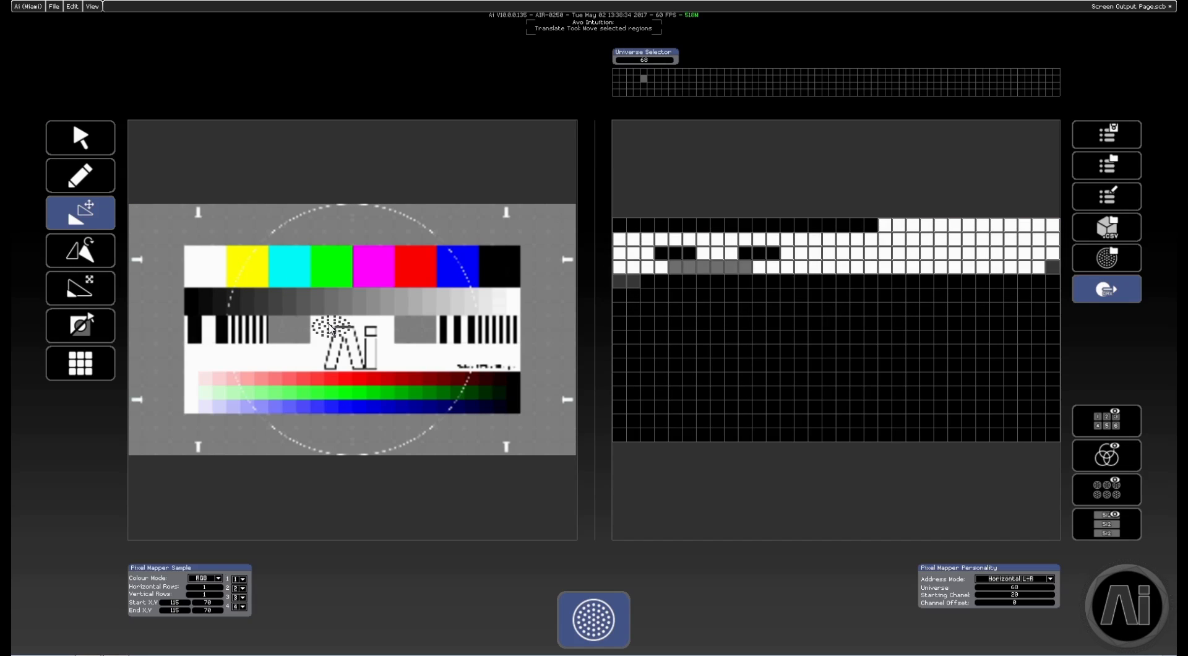
{"action": "left_click", "coordinate": [96, 294]}
{"action": "left_click_drag", "start_coordinate": [347, 329], "coordinate": [386, 393]}
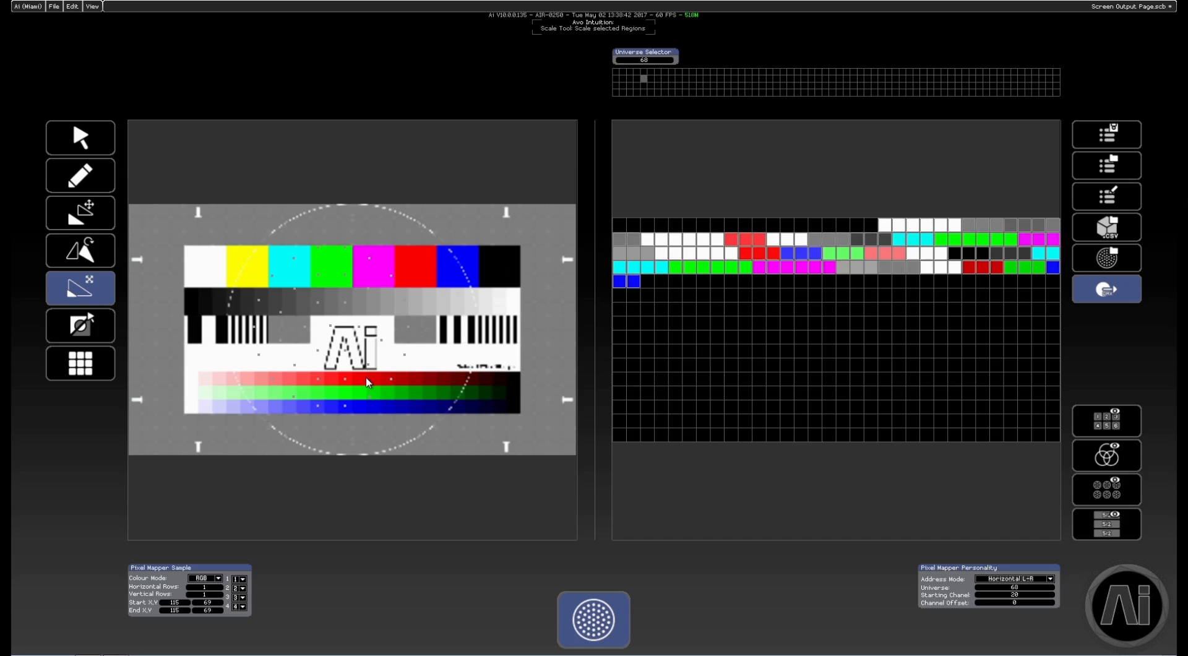